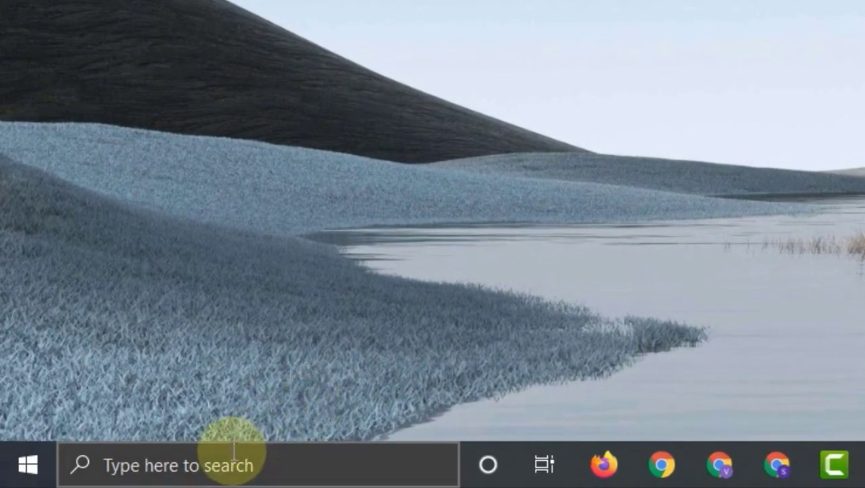
# Search Windows for "services" and open the Services app.
pyautogui.click(195, 465)
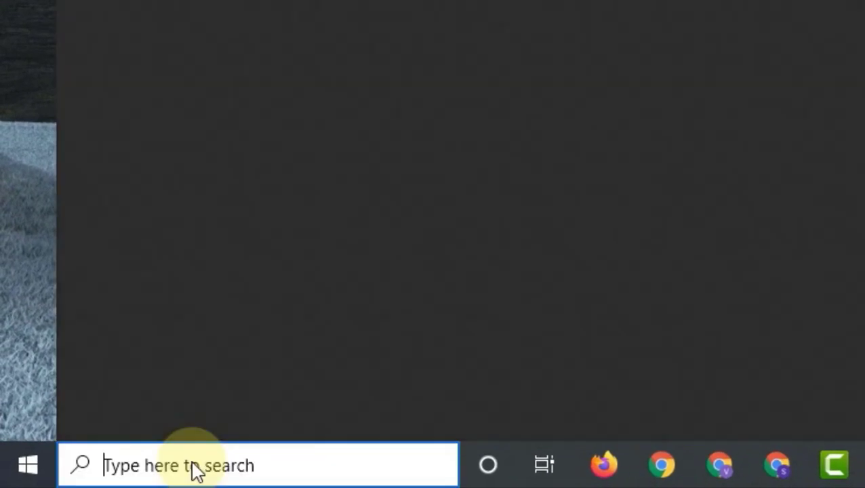
pyautogui.write('service')
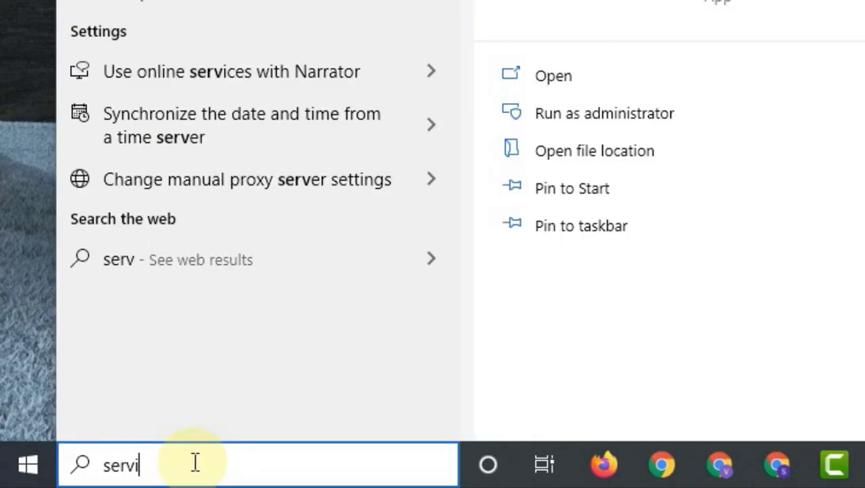
pyautogui.write('s')
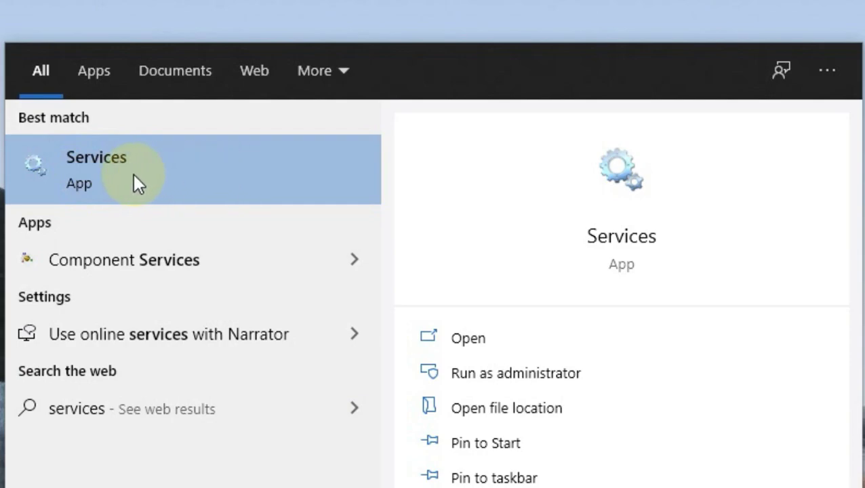
pyautogui.click(136, 182)
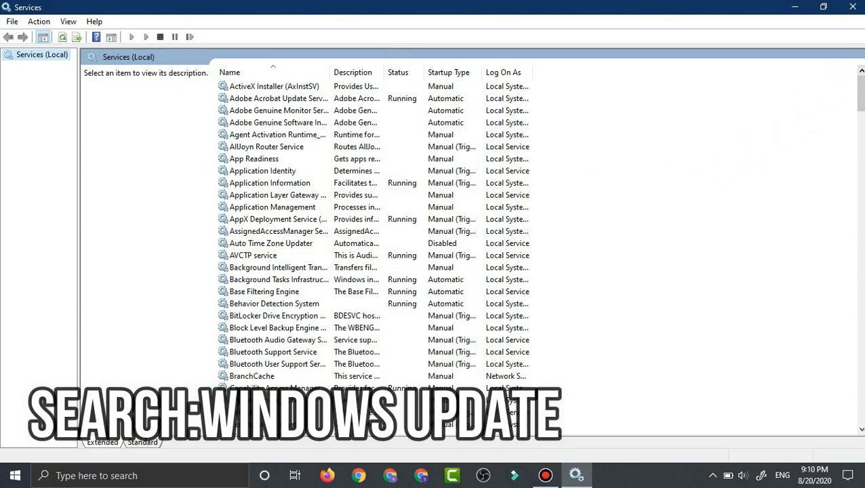
# Find the Windows Update service in the list of local services and open its properties.
pyautogui.scroll(-8, 861, 76)
pyautogui.scroll(-20, 539, 256)
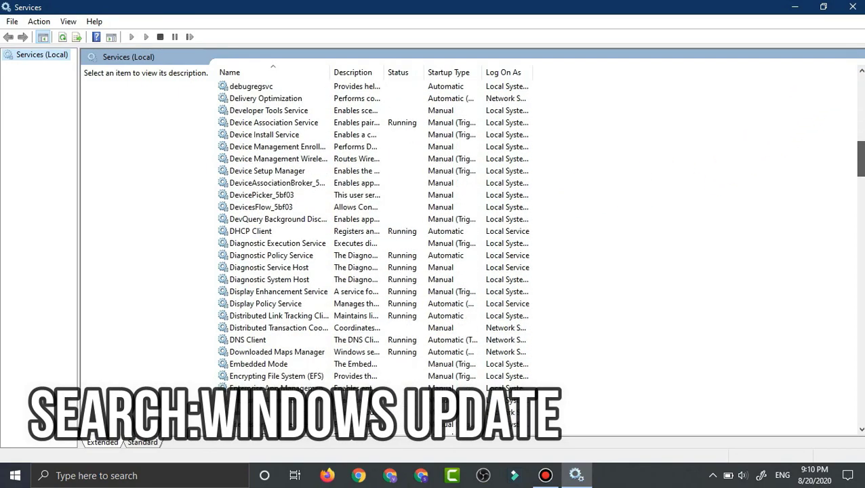
pyautogui.scroll(-20, 539, 257)
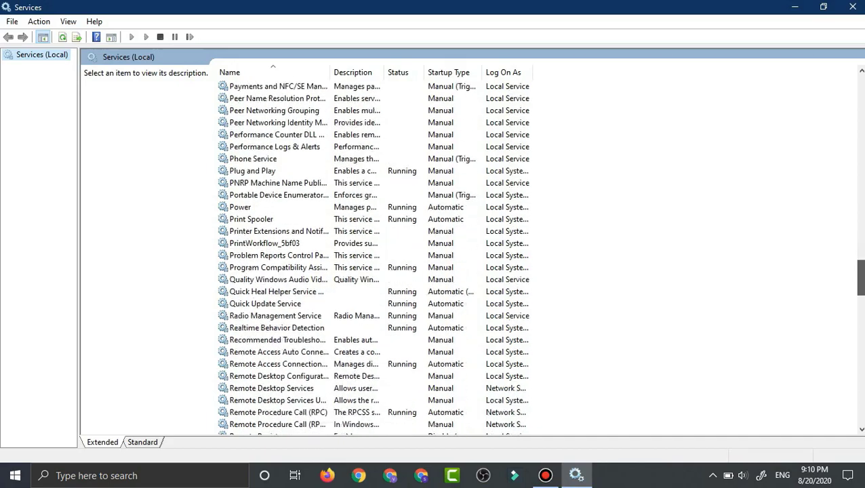
pyautogui.scroll(-12, 539, 256)
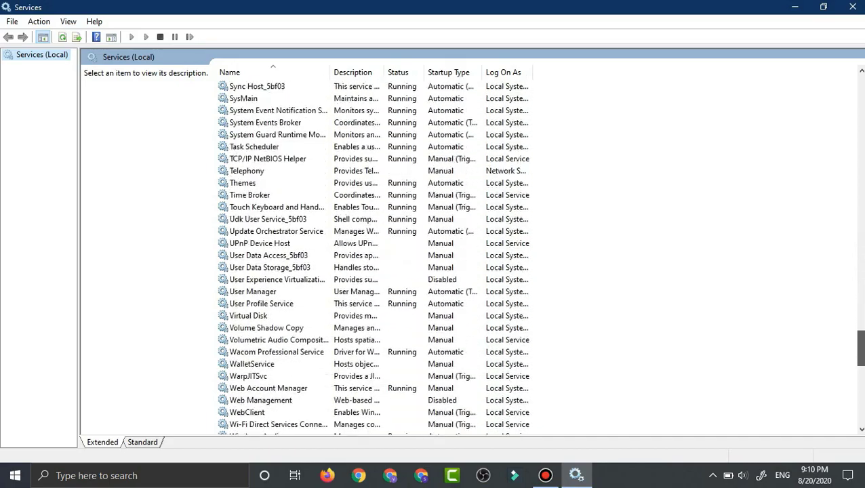
pyautogui.scroll(-5, 539, 256)
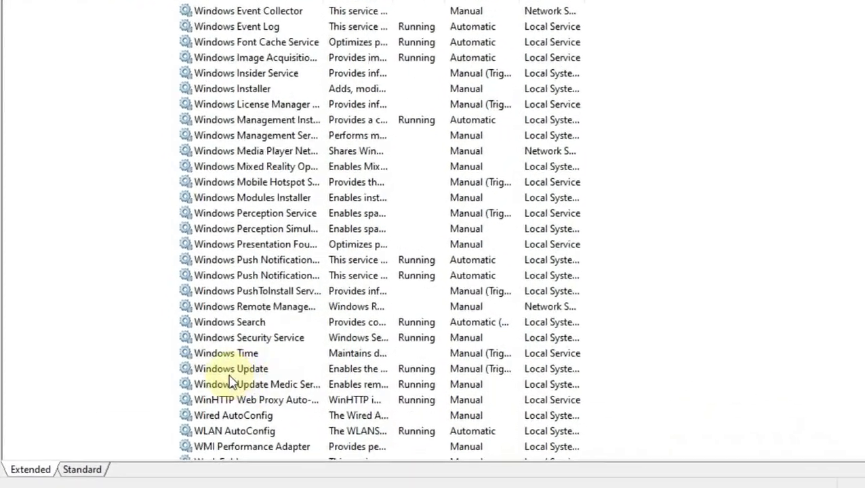
pyautogui.click(250, 364)
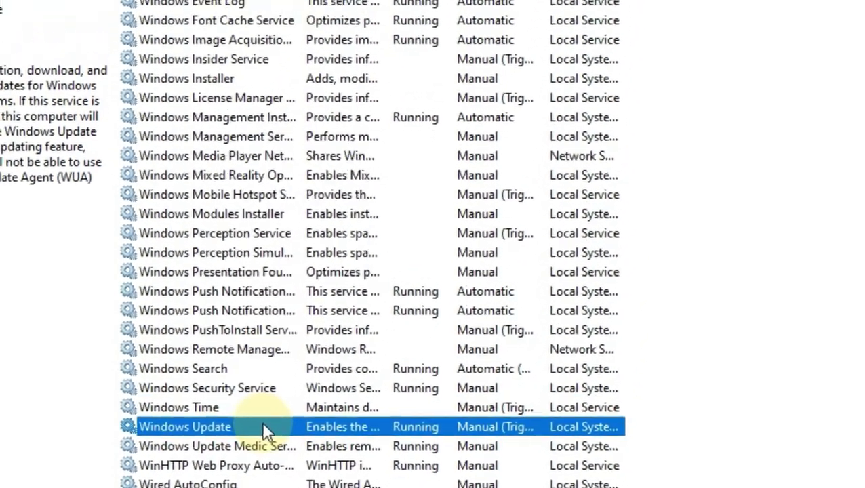
pyautogui.doubleClick(274, 376)
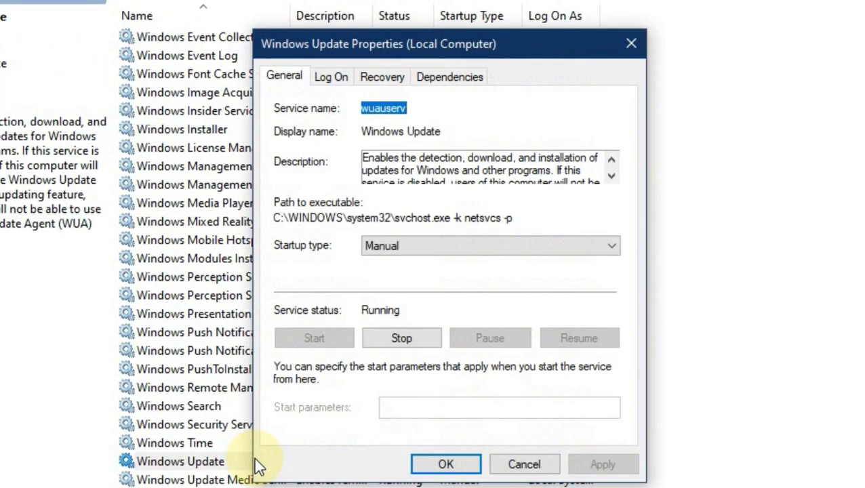
# Stop the Windows Update service, set its startup type to Disabled, and apply the change.
pyautogui.click(400, 338)
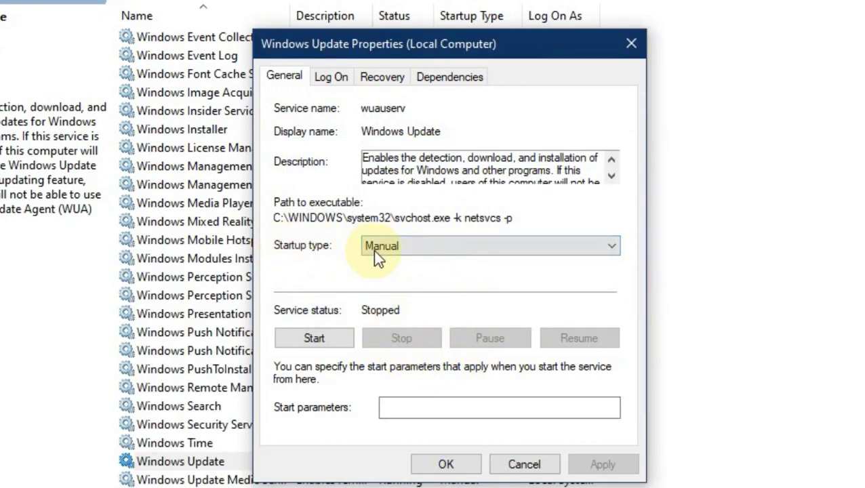
pyautogui.click(411, 248)
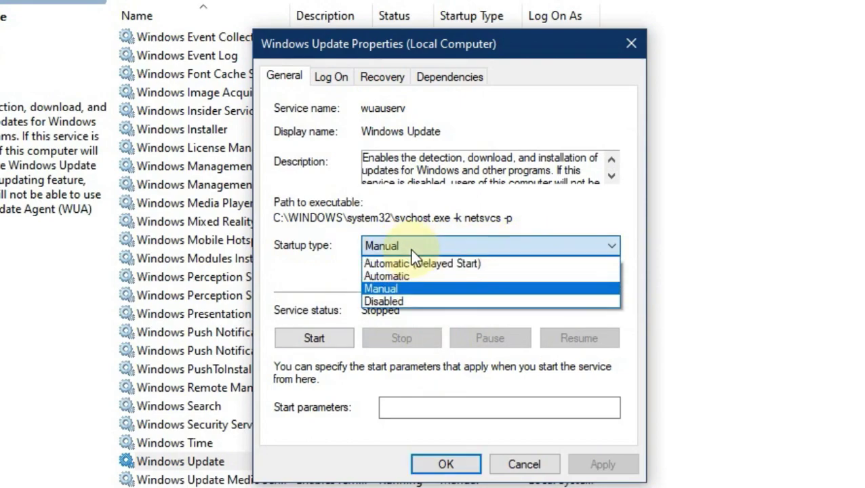
pyautogui.click(383, 301)
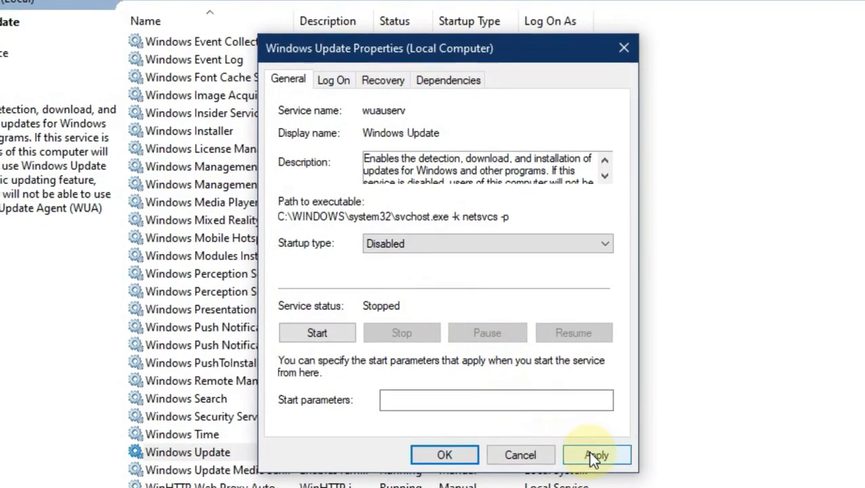
pyautogui.click(600, 467)
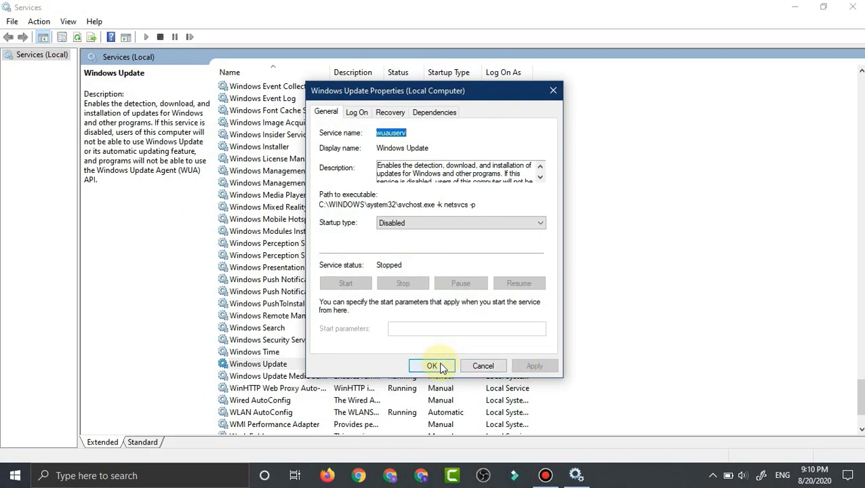
pyautogui.click(439, 366)
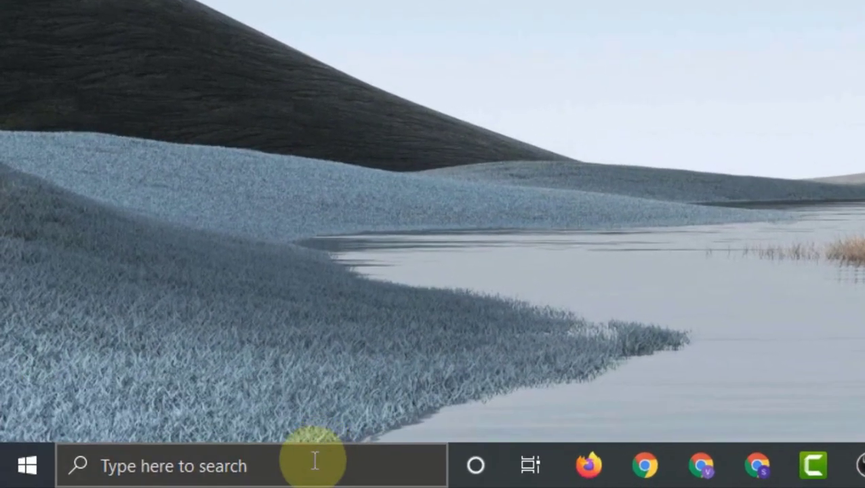
# Search Windows for "gpedit.msc" and open the Local Group Policy Editor.
pyautogui.click(315, 461)
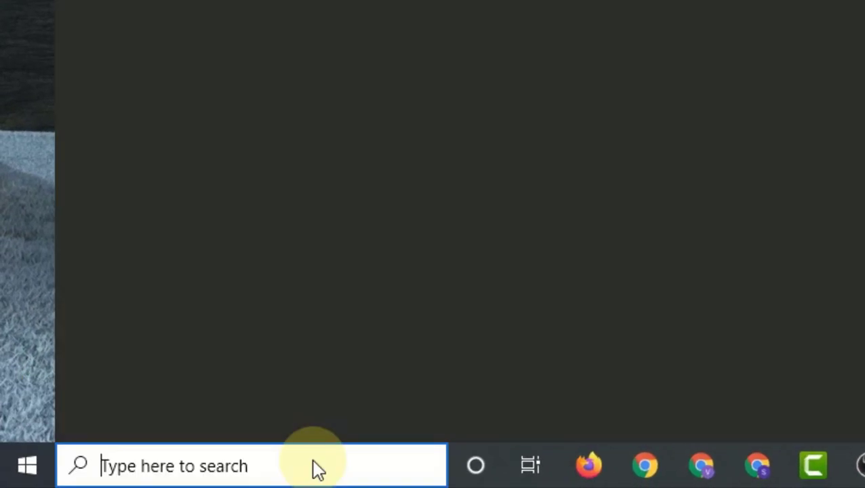
pyautogui.write('gpedit')
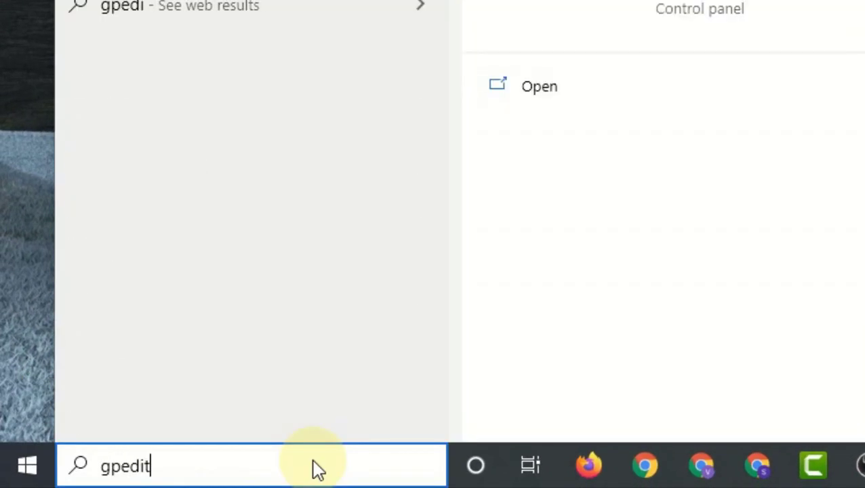
pyautogui.write('.ms')
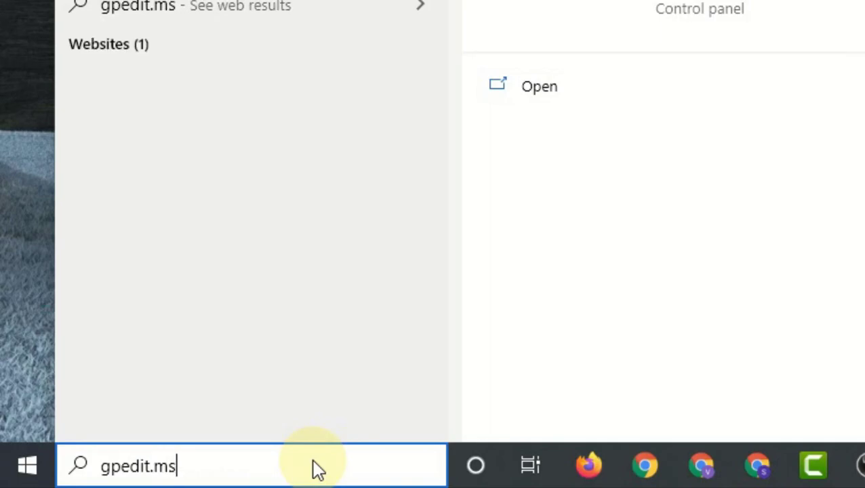
pyautogui.write('c')
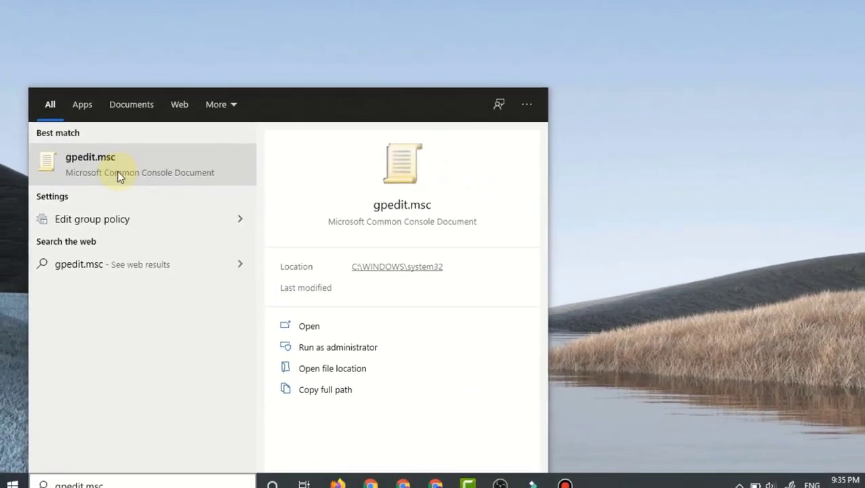
pyautogui.click(130, 143)
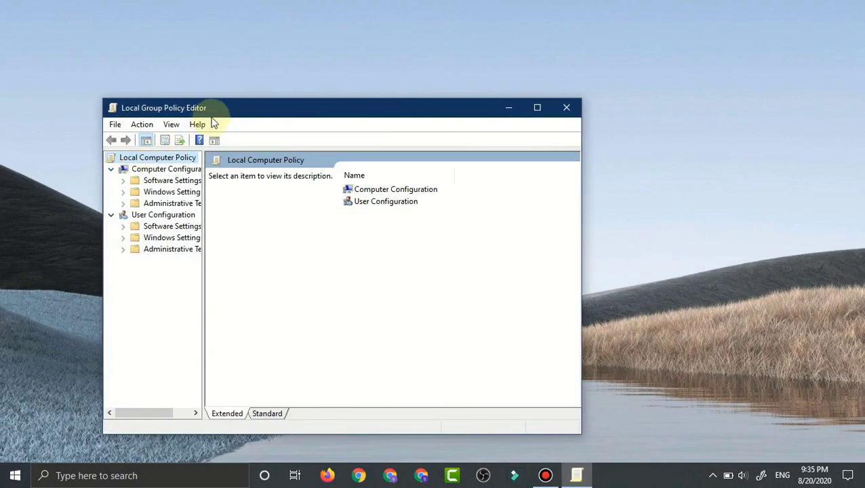
# Go to the Windows Update policies under Computer Configuration > Administrative Templates > Windows Components.
pyautogui.moveTo(218, 117); pyautogui.dragTo(303, 81)
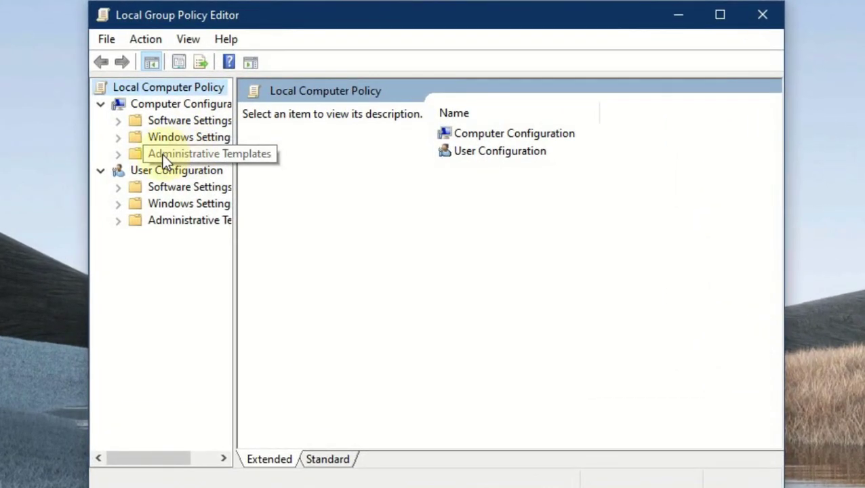
pyautogui.doubleClick(178, 154)
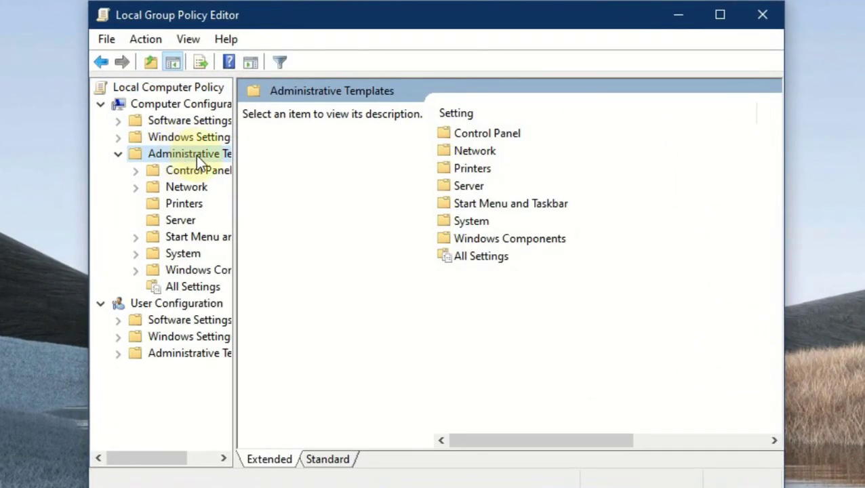
pyautogui.doubleClick(202, 272)
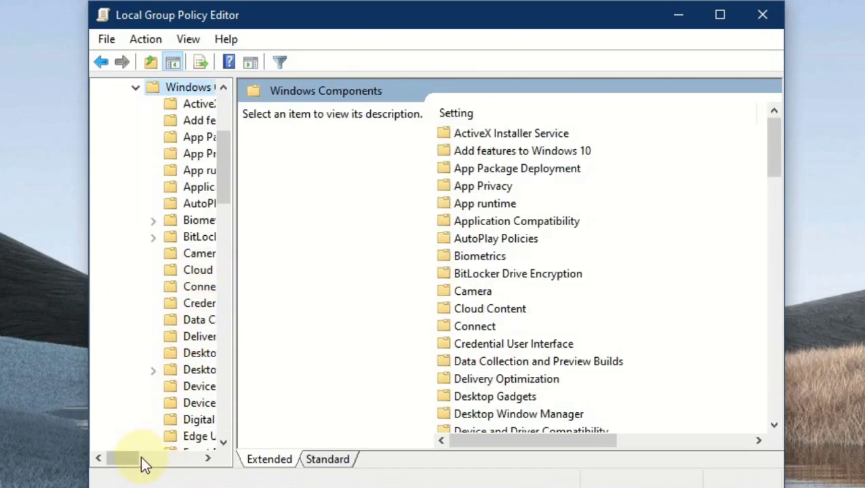
pyautogui.moveTo(142, 459); pyautogui.dragTo(151, 459)
pyautogui.moveTo(223, 176); pyautogui.dragTo(230, 394)
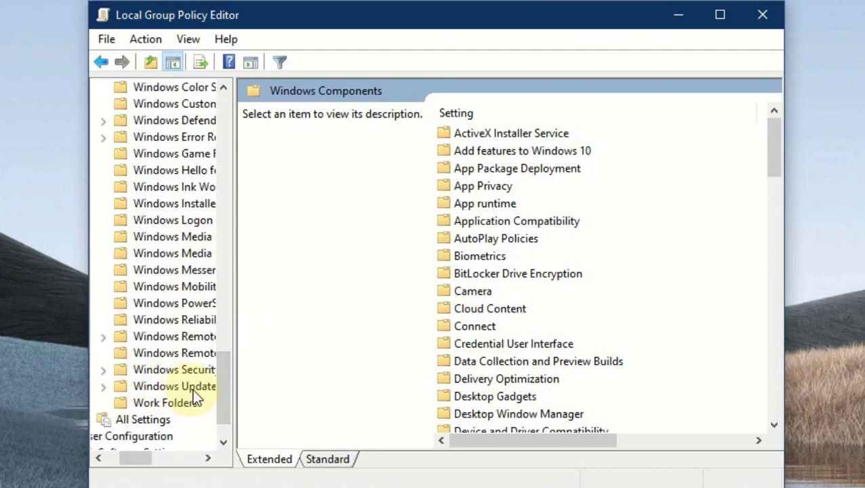
pyautogui.doubleClick(155, 388)
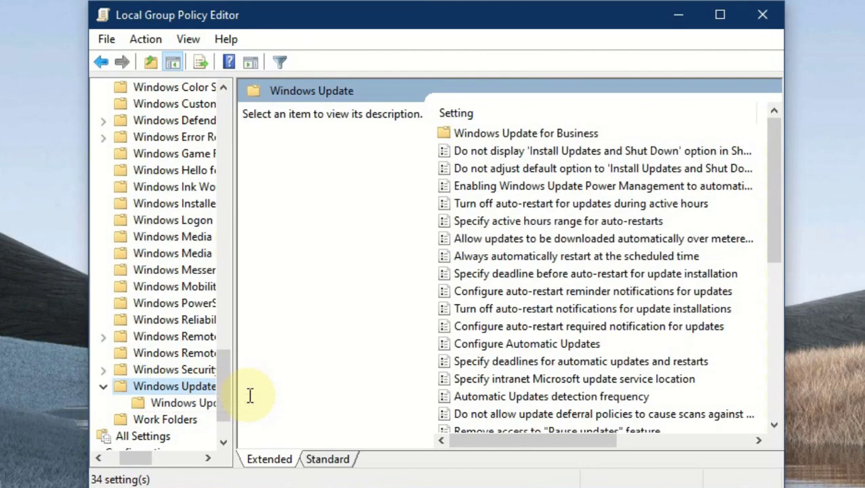
# Edit the Configure Automatic Updates policy, set it to Disabled, and apply the change.
pyautogui.click(530, 342)
pyautogui.rightClick(531, 341)
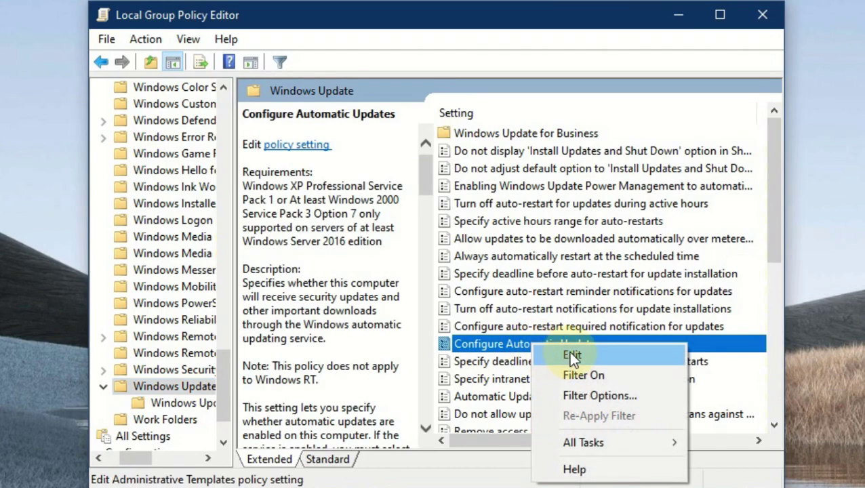
pyautogui.click(590, 355)
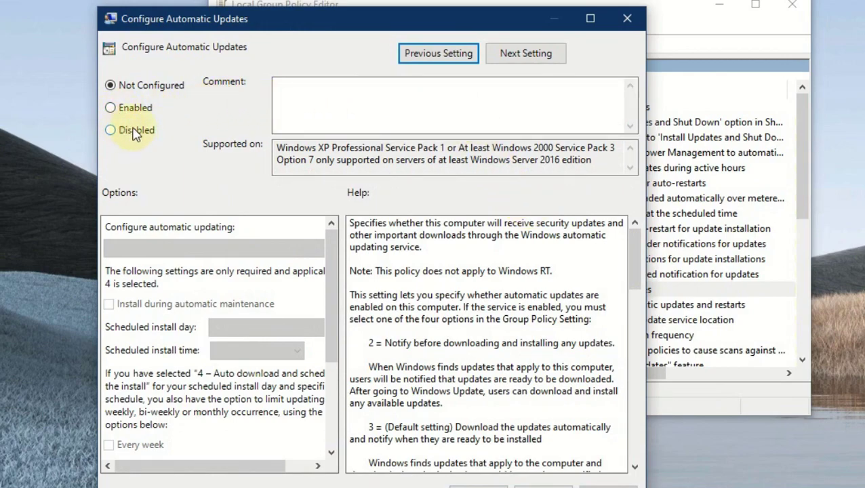
pyautogui.click(133, 134)
pyautogui.moveTo(299, 25); pyautogui.dragTo(312, 7)
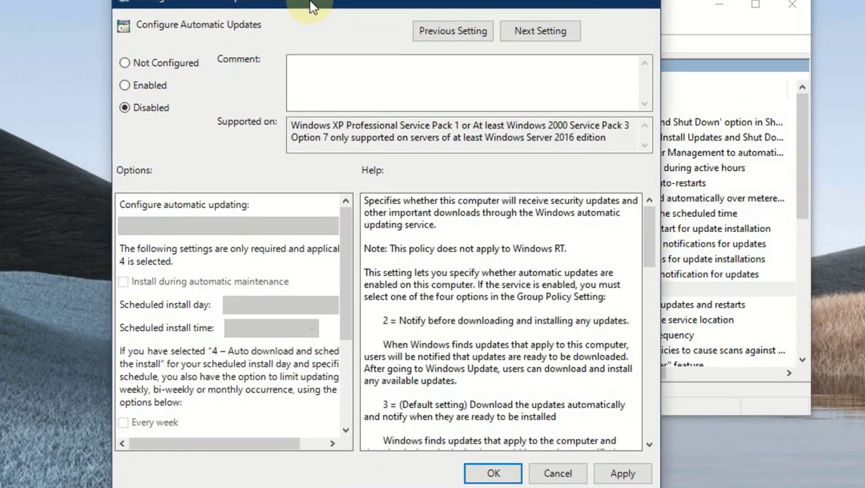
pyautogui.click(623, 474)
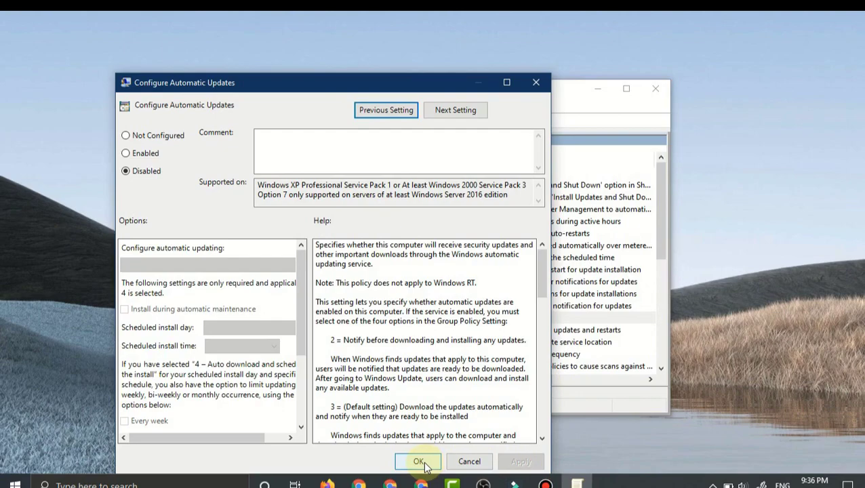
pyautogui.click(420, 462)
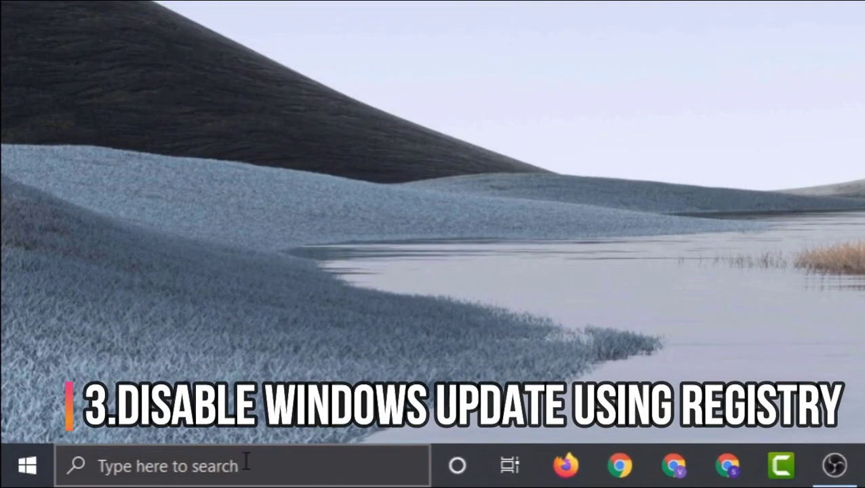
# Search Windows for "regedit" and open the Registry Editor.
pyautogui.click(221, 468)
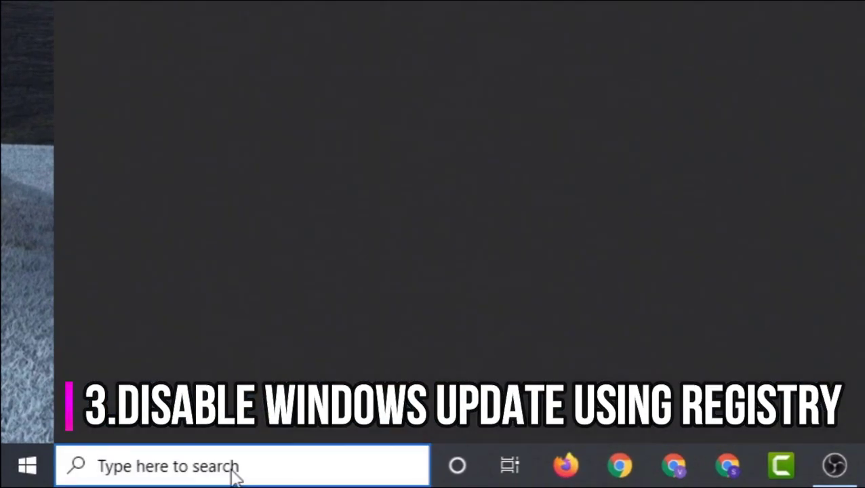
pyautogui.write('regedi')
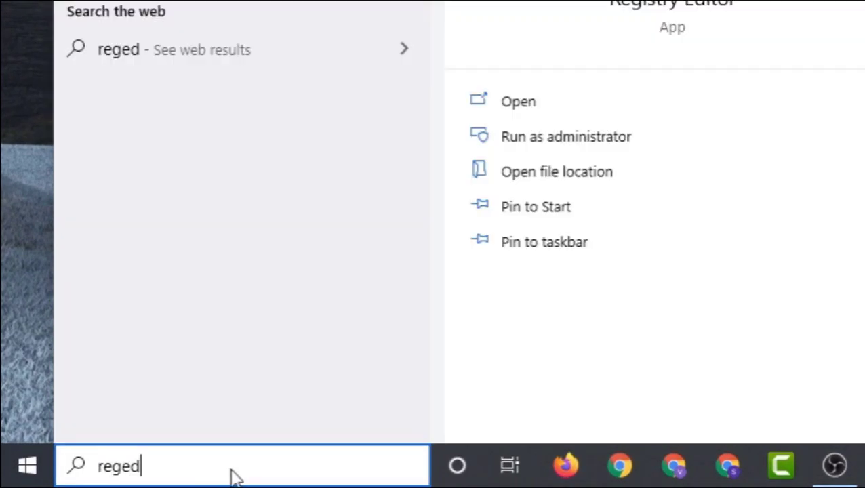
pyautogui.write('t')
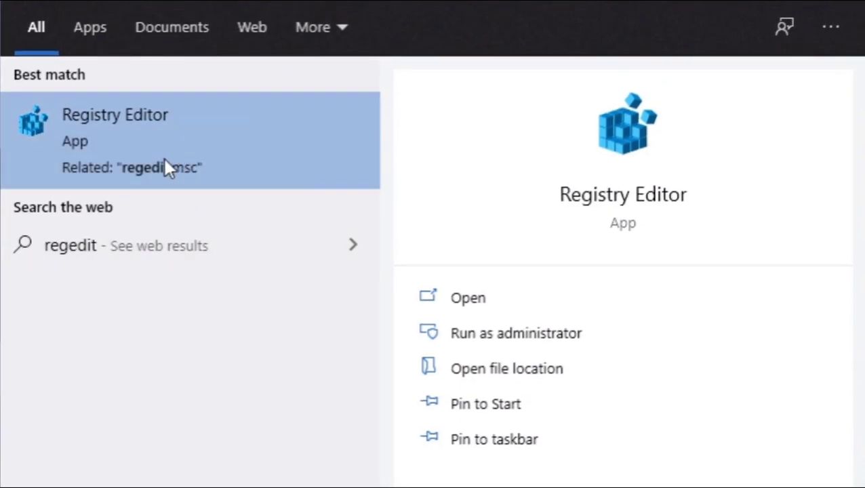
pyautogui.click(201, 161)
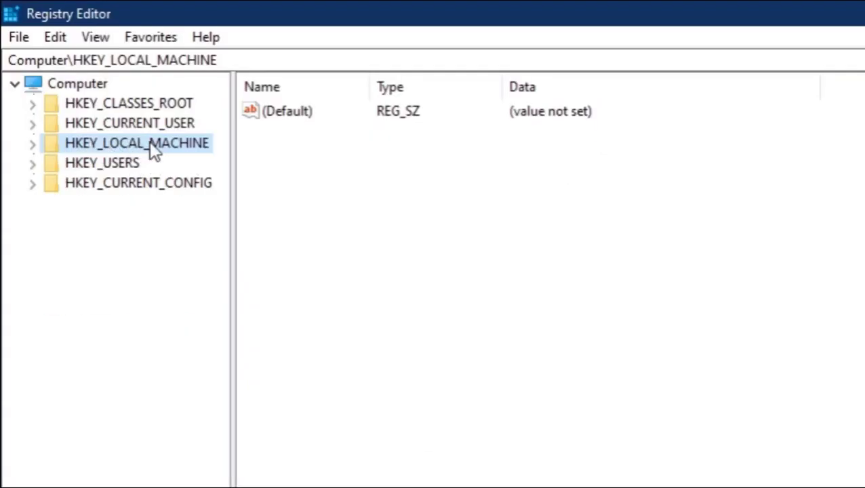
# Go to the Microsoft policies key under HKEY_LOCAL_MACHINE > SOFTWARE > Policies and expand it.
pyautogui.doubleClick(149, 141)
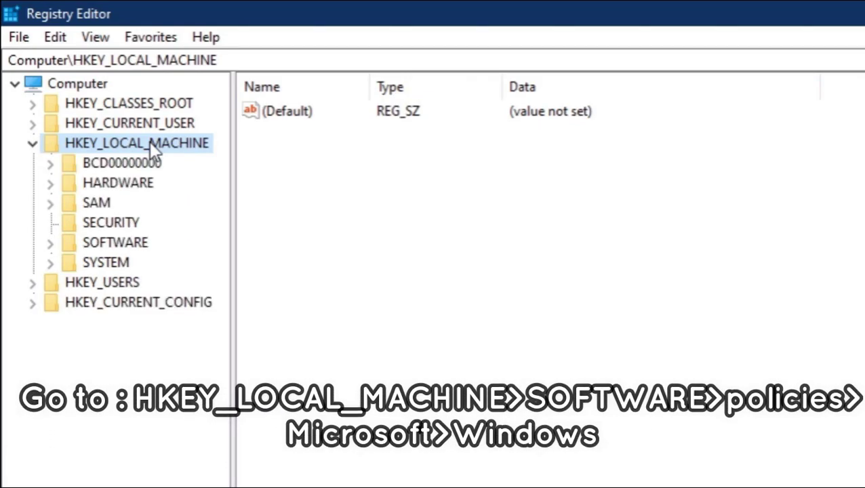
pyautogui.doubleClick(117, 242)
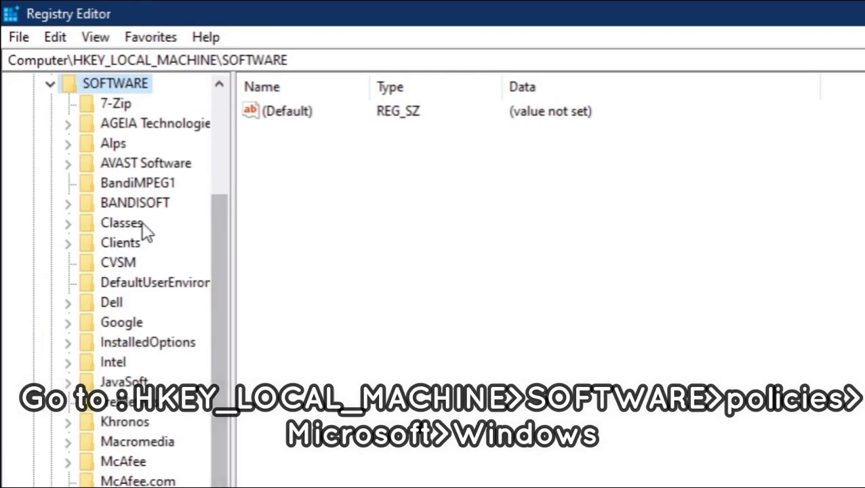
pyautogui.scroll(-2, 132, 404)
pyautogui.scroll(1, 156, 400)
pyautogui.scroll(-2, 128, 395)
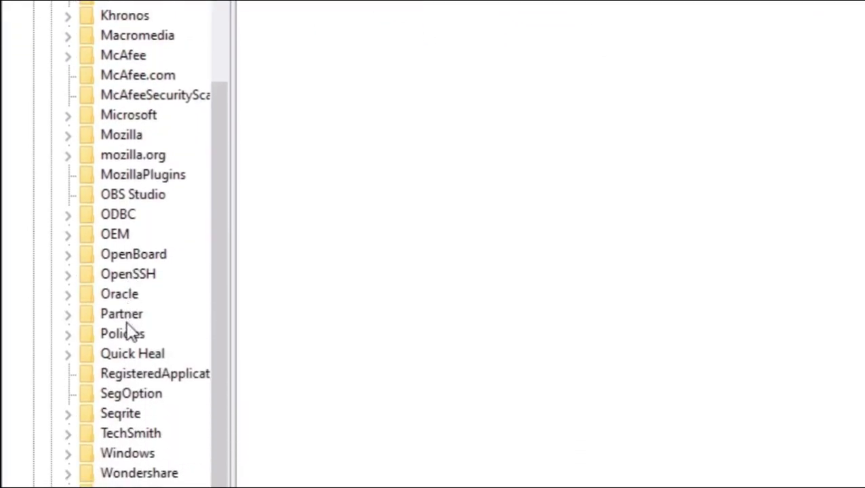
pyautogui.doubleClick(129, 336)
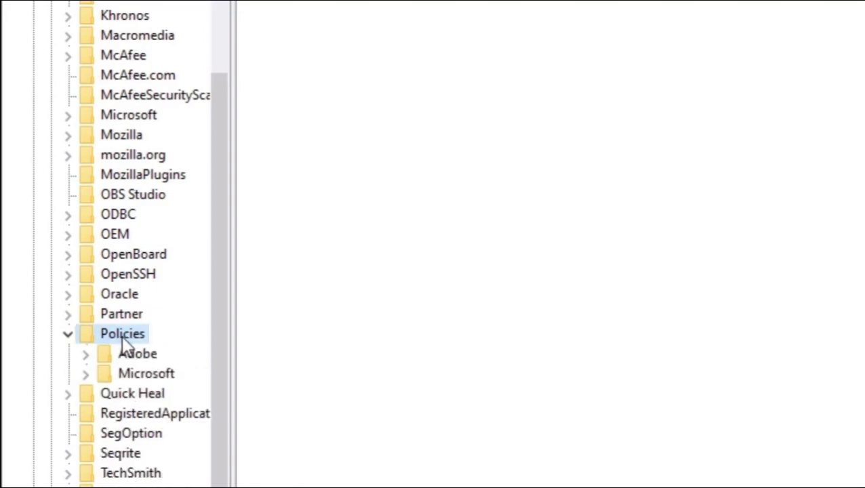
pyautogui.doubleClick(139, 374)
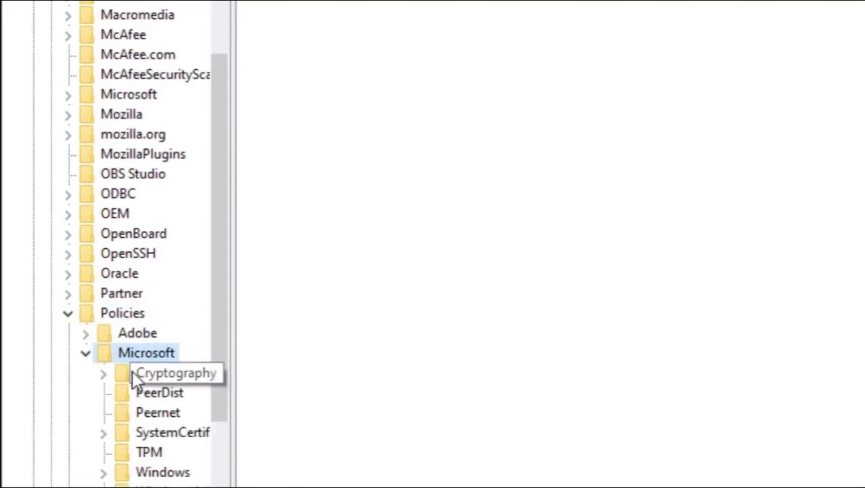
pyautogui.moveTo(116, 482); pyautogui.dragTo(154, 483)
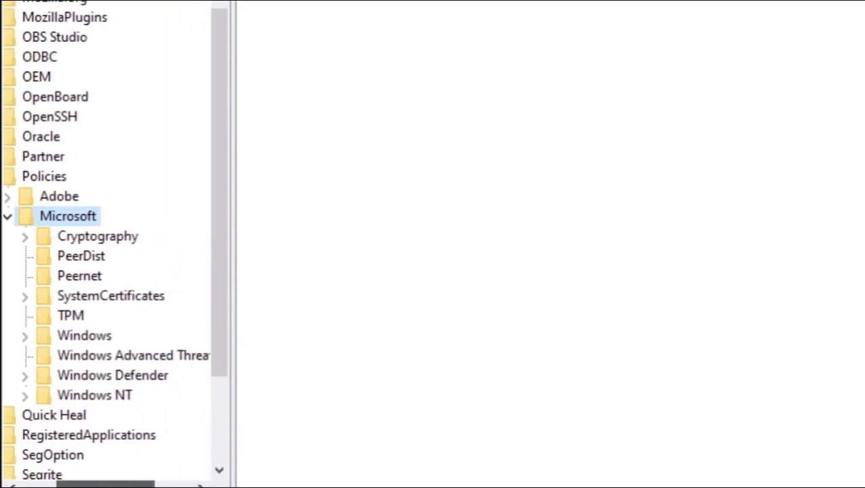
# Create a new key named "WindowsUpdate" under the Windows key of the Microsoft policies.
pyautogui.rightClick(90, 335)
pyautogui.moveTo(188, 126)
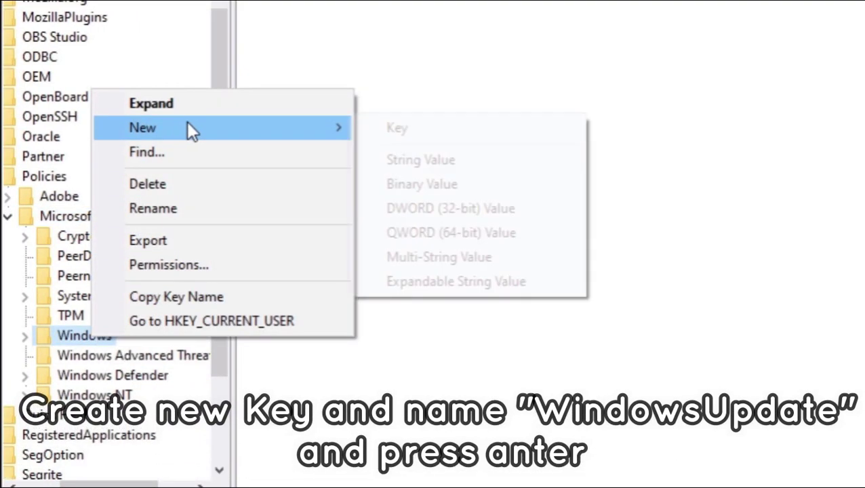
pyautogui.click(400, 129)
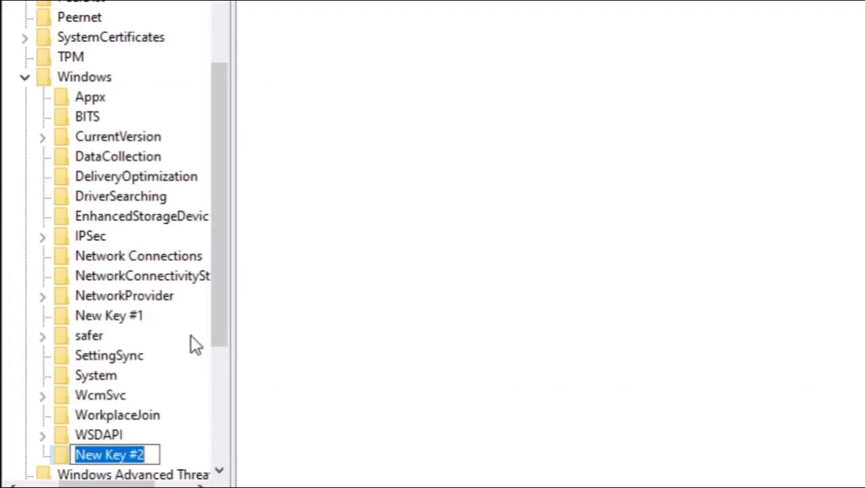
pyautogui.write('WindowsU')
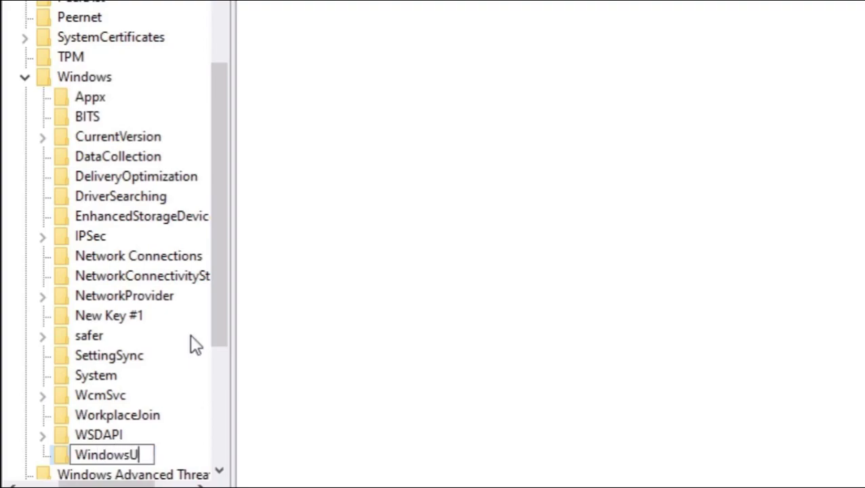
pyautogui.write('pdate')
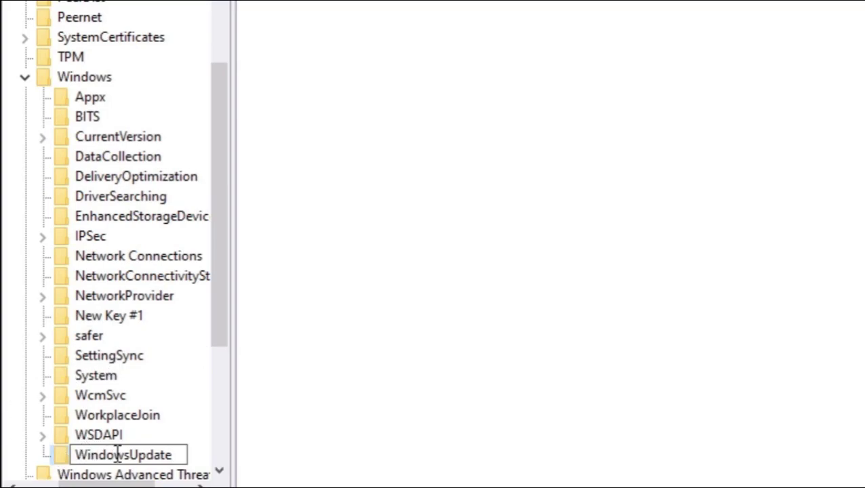
pyautogui.press('Return')
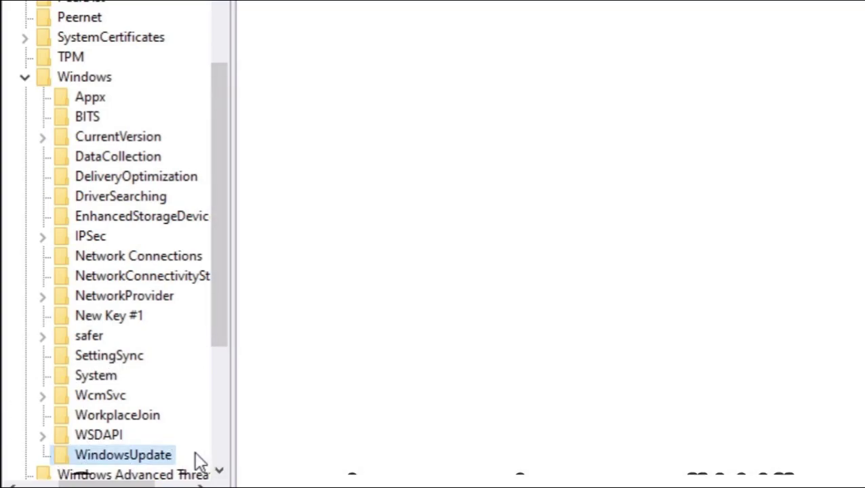
# Create a new subkey named "AU" inside the WindowsUpdate key.
pyautogui.rightClick(151, 465)
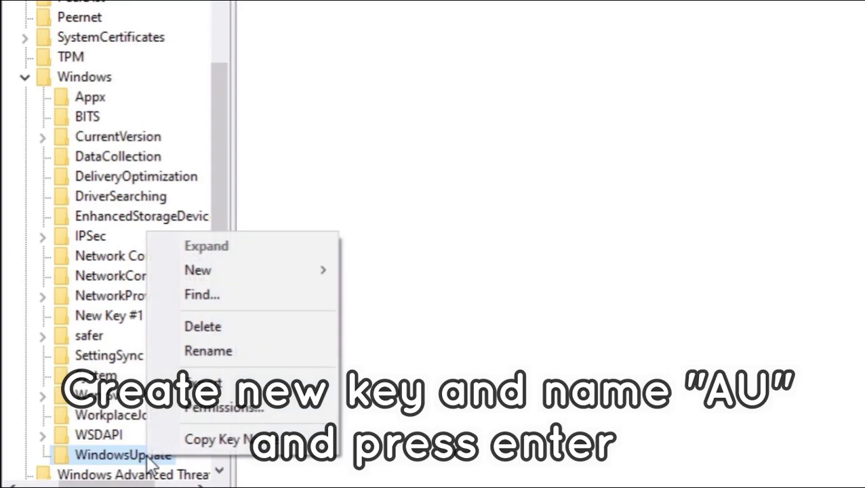
pyautogui.moveTo(239, 277)
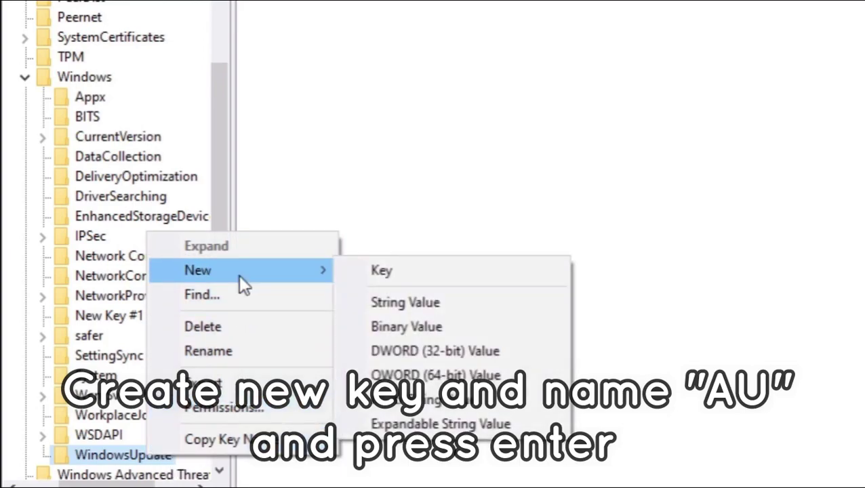
pyautogui.click(360, 271)
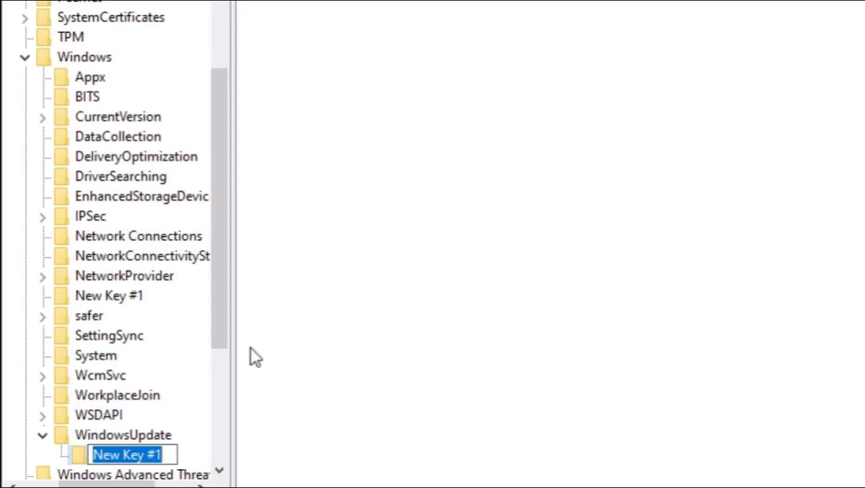
pyautogui.write('A')
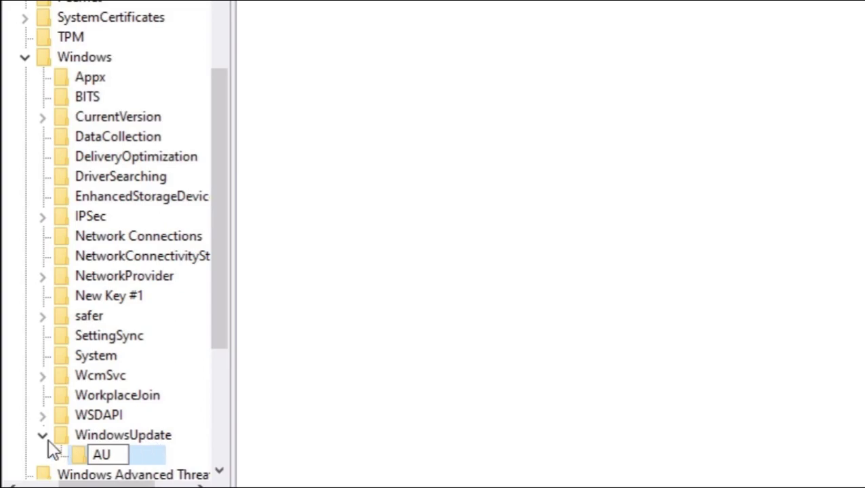
pyautogui.write('U')
pyautogui.press('Return')
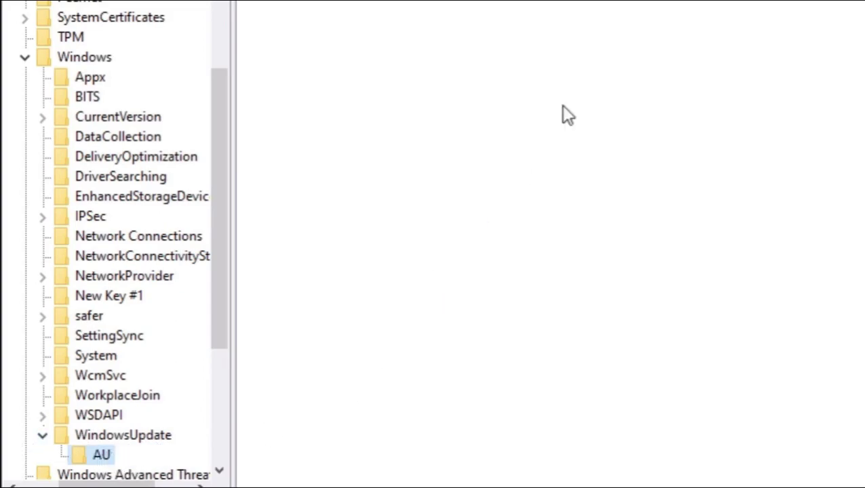
# Add a DWORD (32-bit) value named "NoAutoUpdate" to the AU key.
pyautogui.rightClick(488, 82)
pyautogui.moveTo(521, 95)
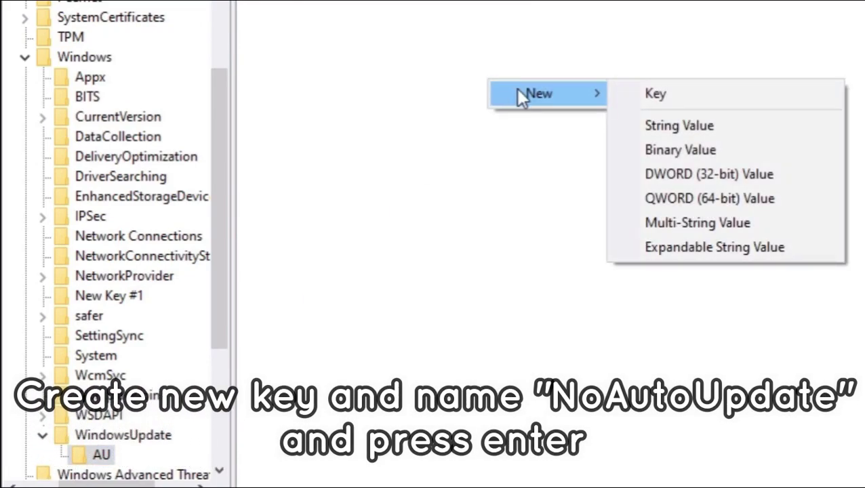
pyautogui.click(724, 171)
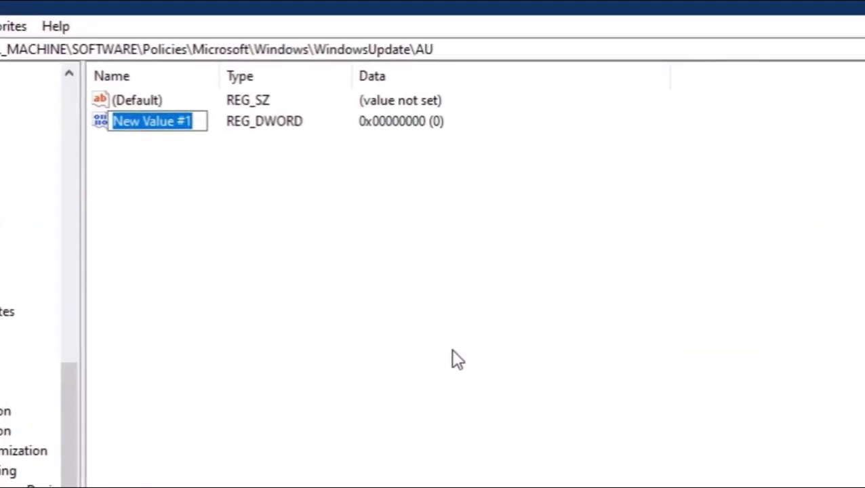
pyautogui.write('NoAutoUpdate')
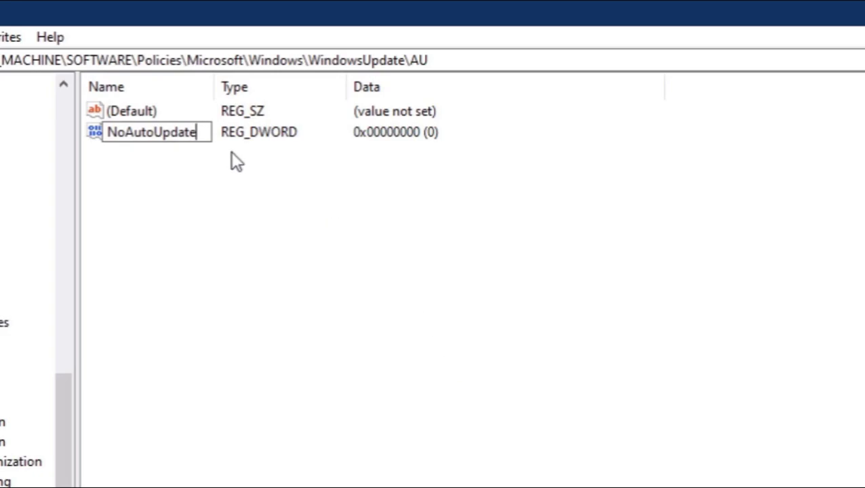
pyautogui.press('Return')
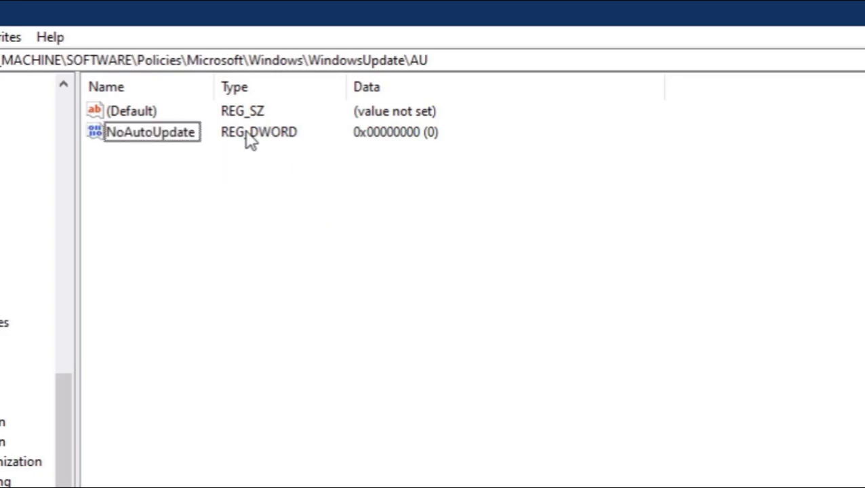
# Modify the NoAutoUpdate value, setting its value data to 1.
pyautogui.click(156, 132)
pyautogui.rightClick(156, 133)
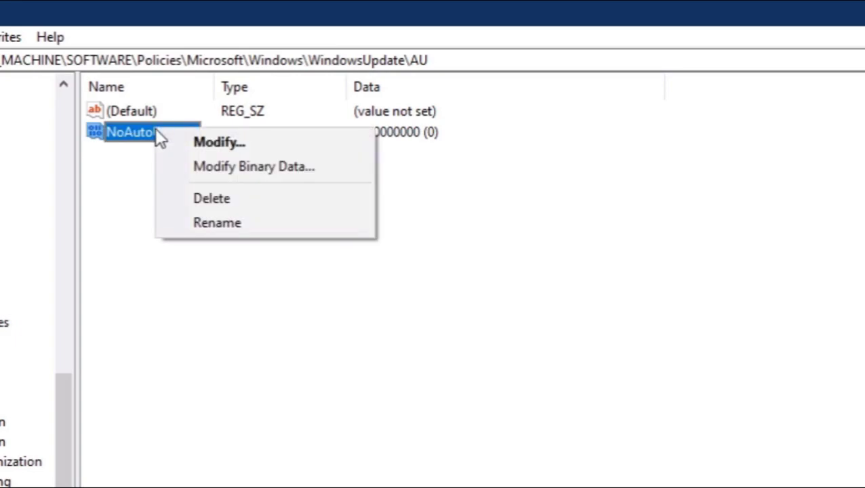
pyautogui.click(302, 145)
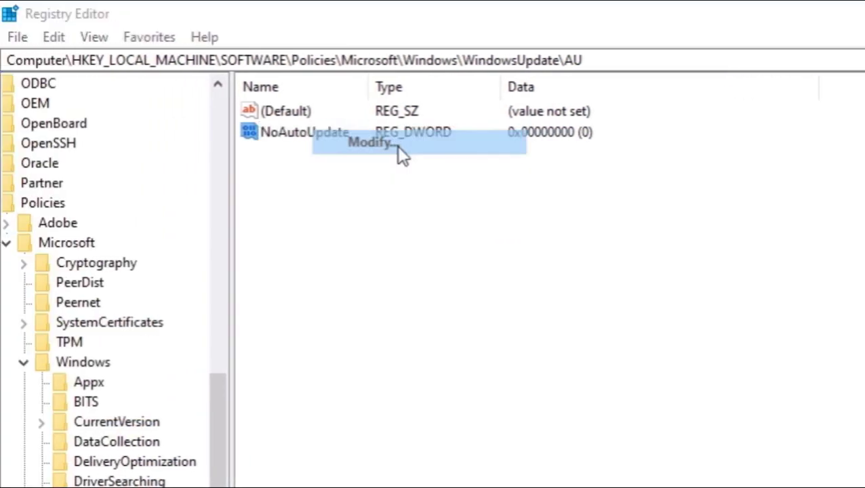
pyautogui.click(72, 226)
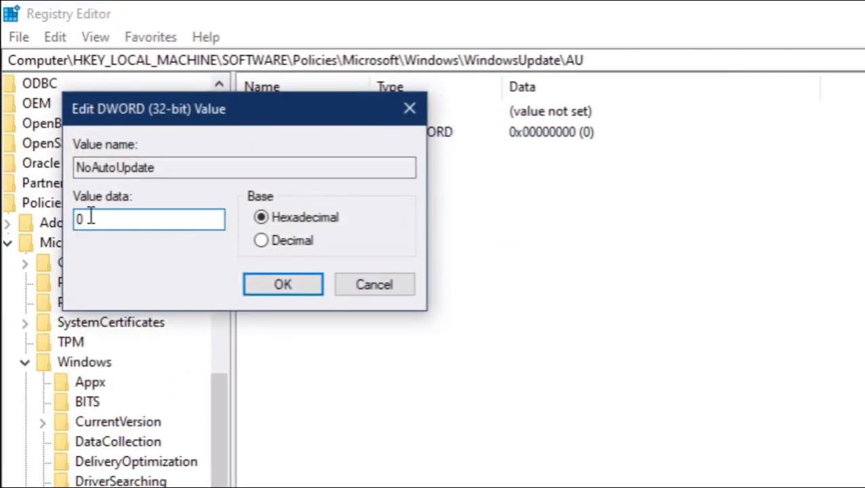
pyautogui.write('1')
pyautogui.click(278, 286)
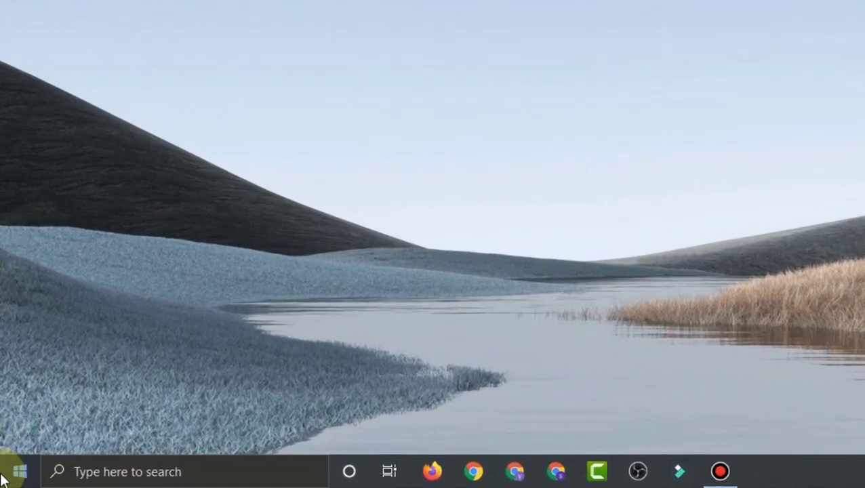
# Open the Update & Security section of Windows Settings and pause updates for 7 days.
pyautogui.click(3, 478)
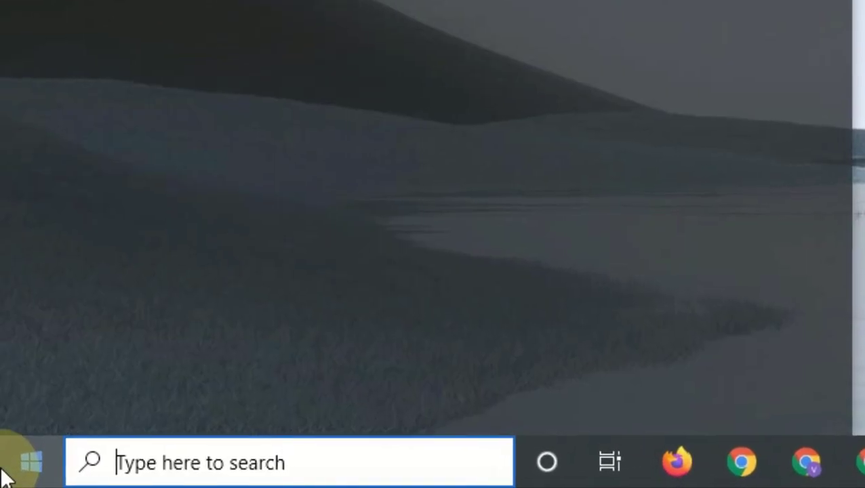
pyautogui.moveTo(29, 344)
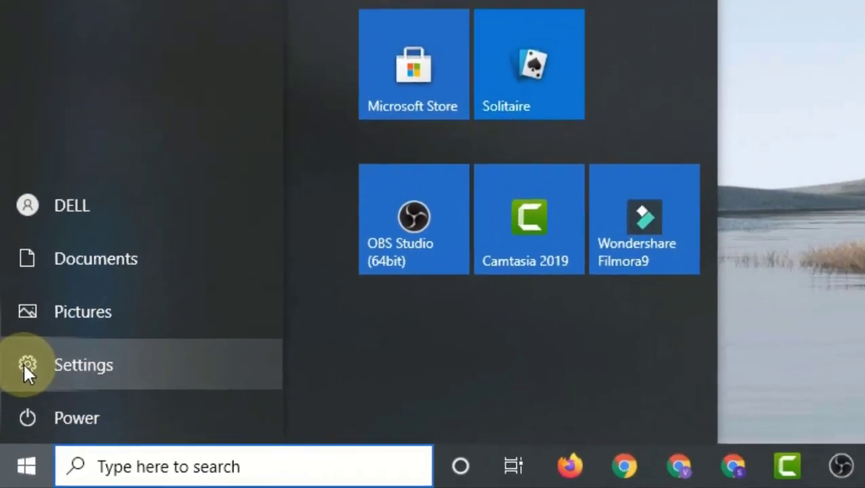
pyautogui.click(26, 366)
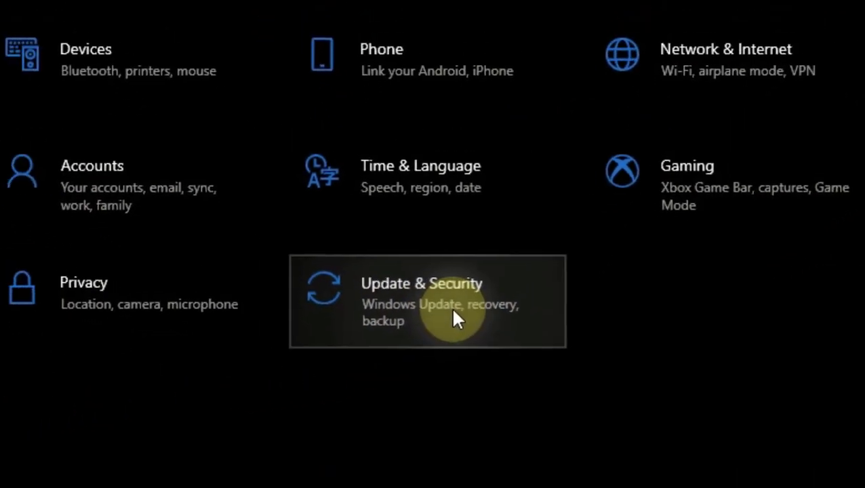
pyautogui.click(451, 362)
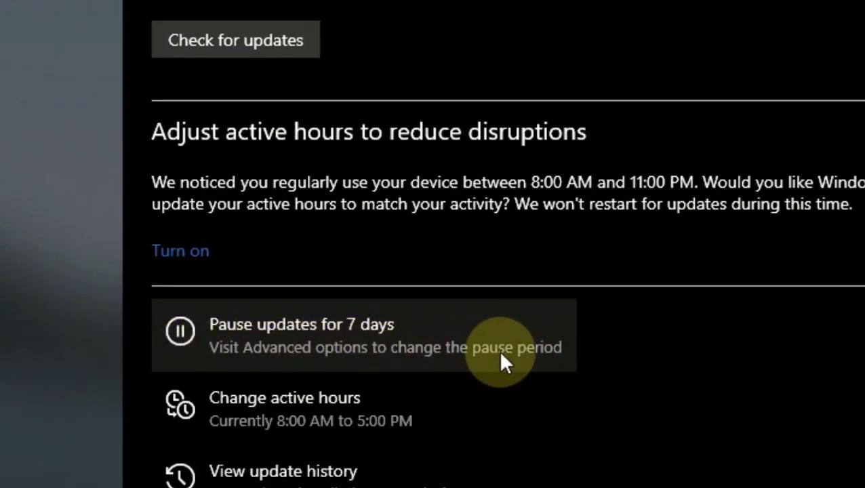
pyautogui.click(277, 364)
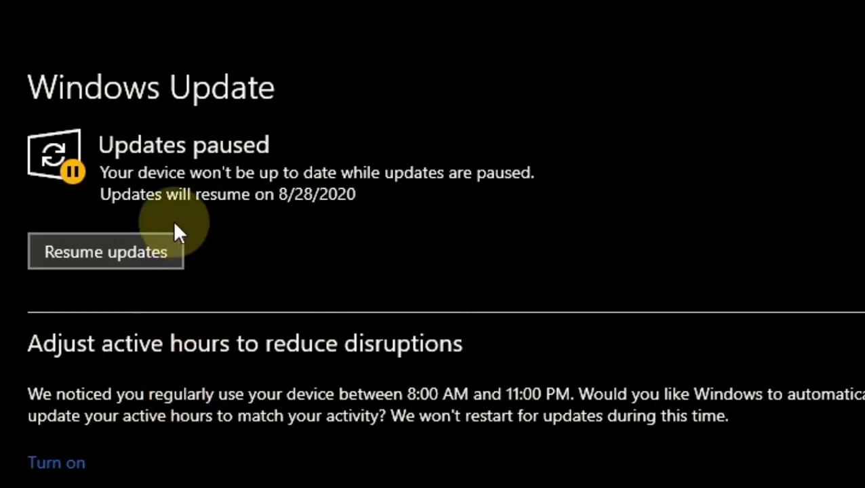